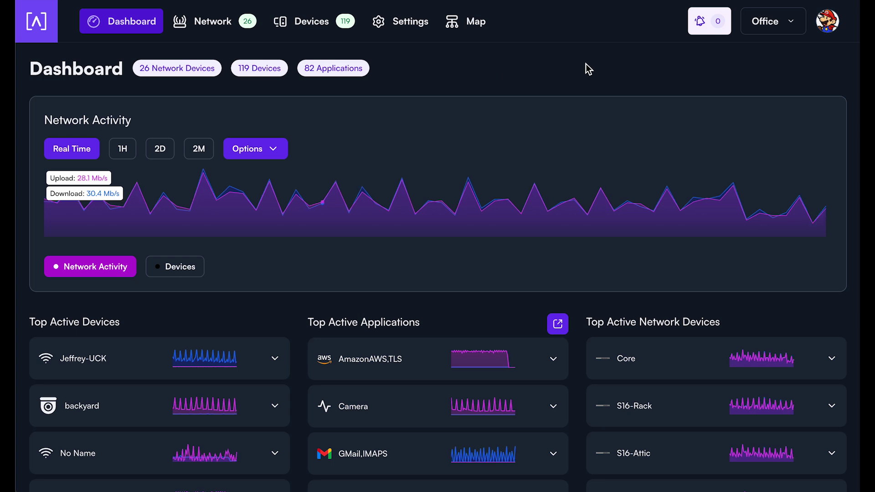
Open the full Events page from the notification bell and bring up the all-device Logs search.
left_click(709, 24)
left_click(709, 23)
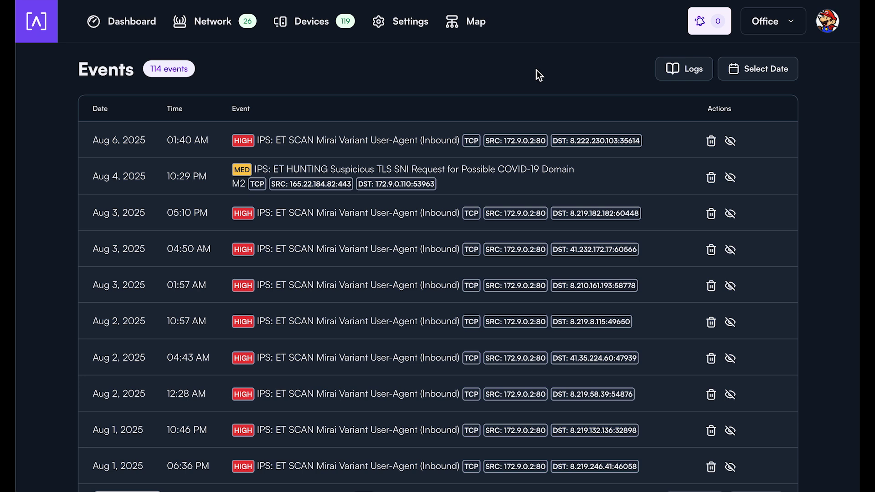
left_click(681, 69)
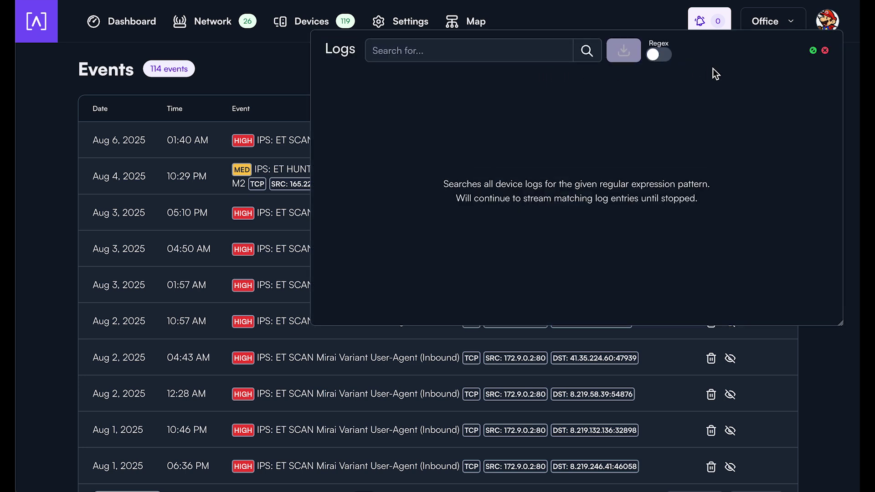
Search the logs for 'disassociate' and stream the matching hostapd disassociation entries.
left_click(481, 50)
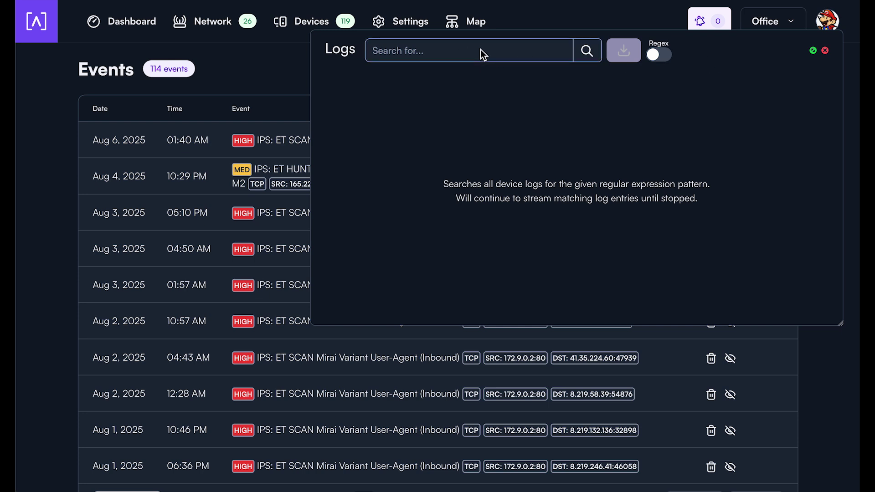
type("disassi")
type("ocati")
key("BackSpace")
key("BackSpace")
key("BackSpace")
type("iate")
left_click(587, 50)
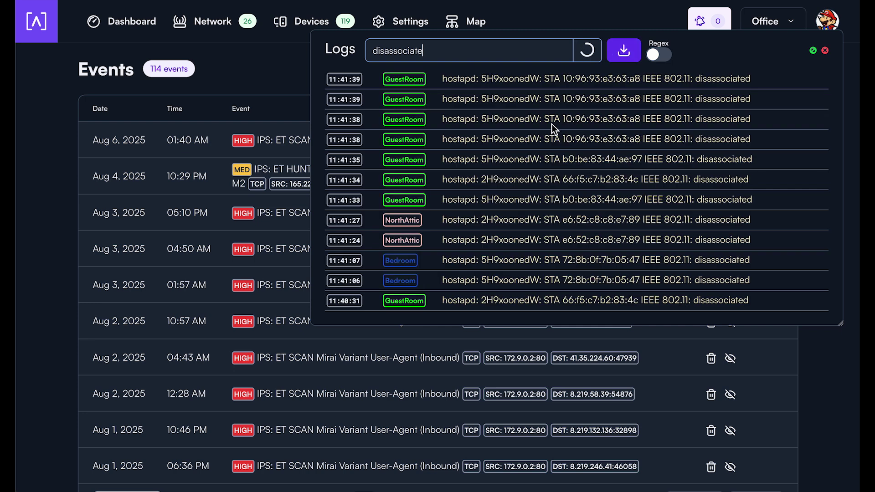
scroll(545, 176, "down", 4)
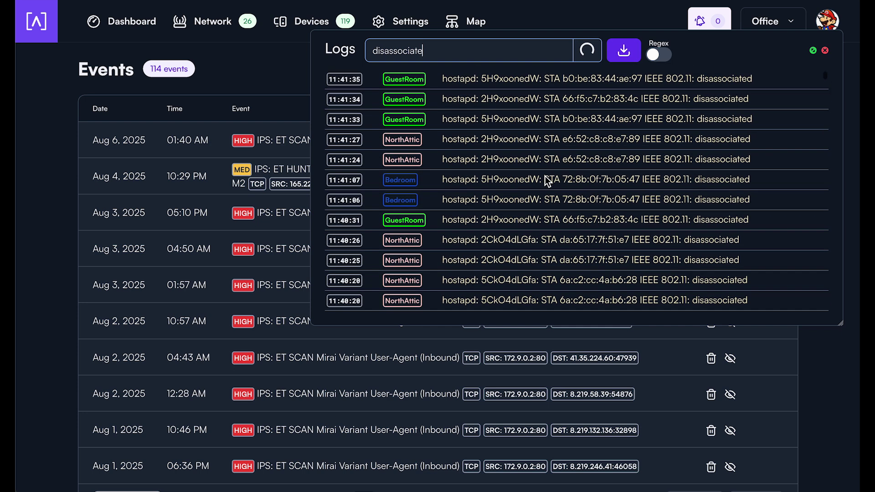
scroll(545, 176, "down", 2)
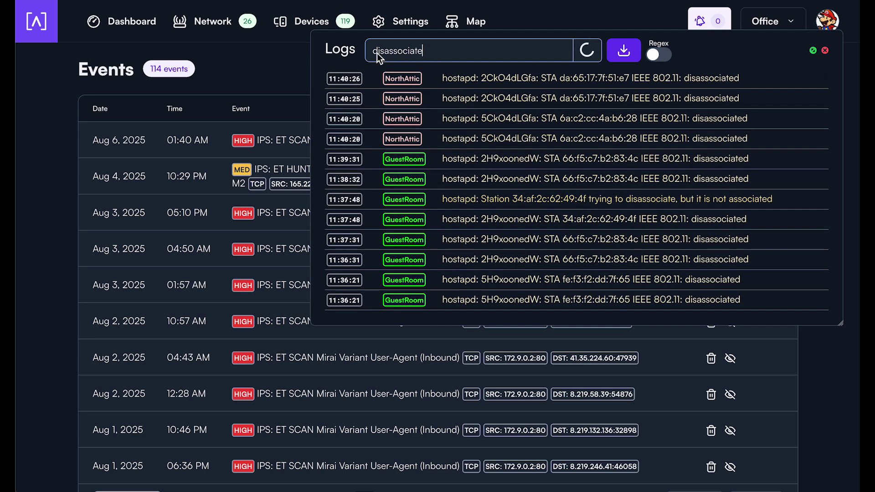
scroll(540, 136, "down", 8)
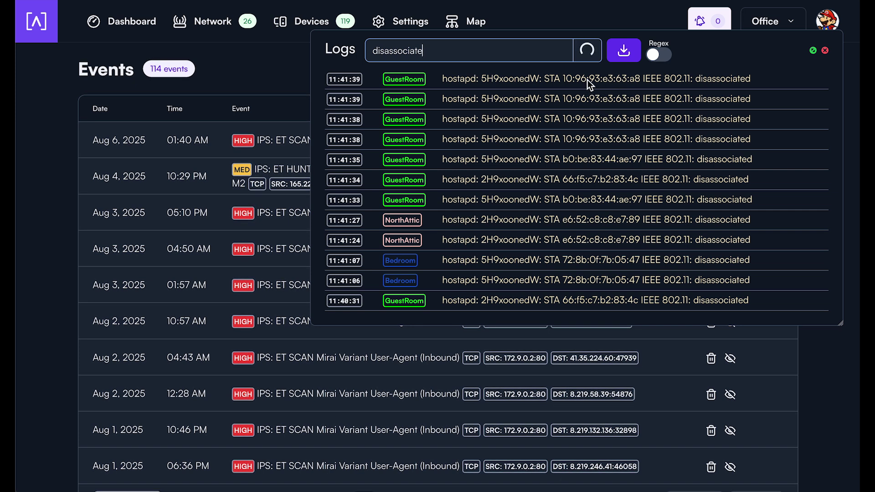
left_click(589, 52)
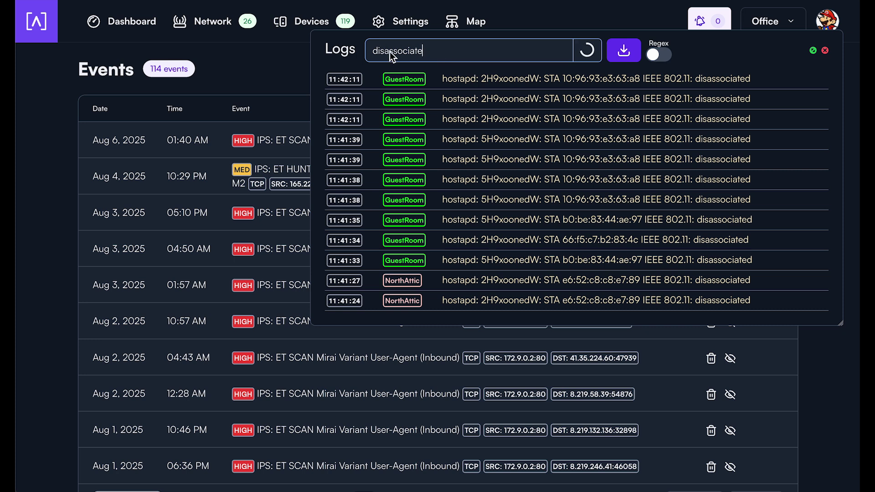
Enable Regex and run the log search 'dis(connect|associate)'.
left_click(656, 54)
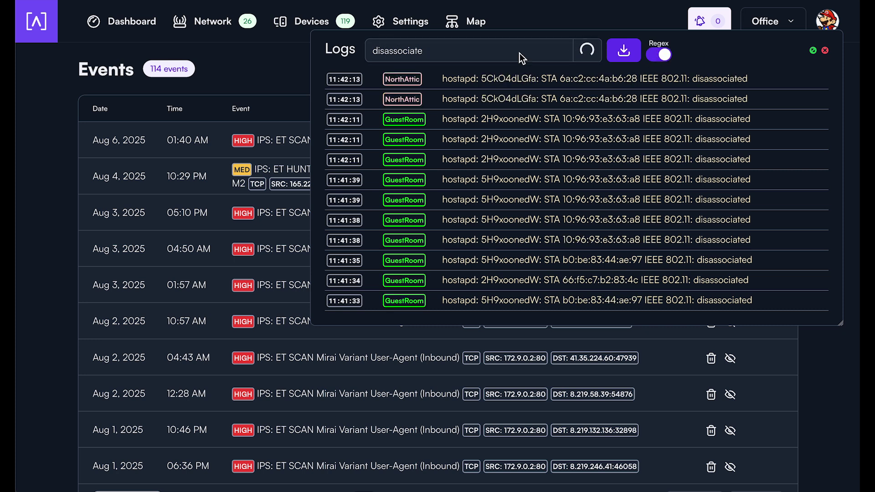
left_click(386, 51)
type("(connec")
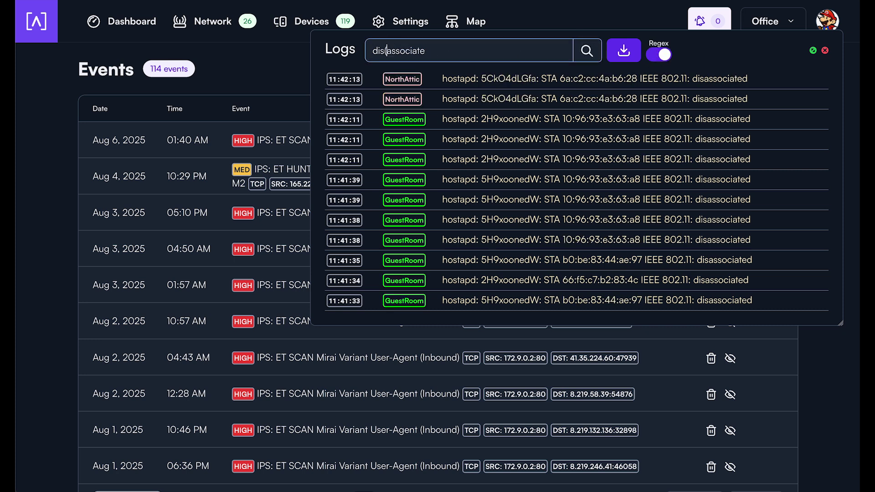
type("t|")
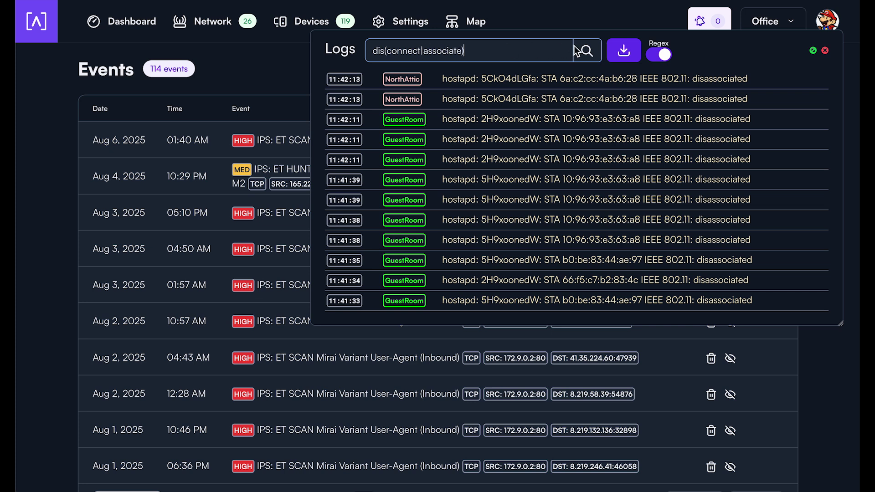
left_click(587, 52)
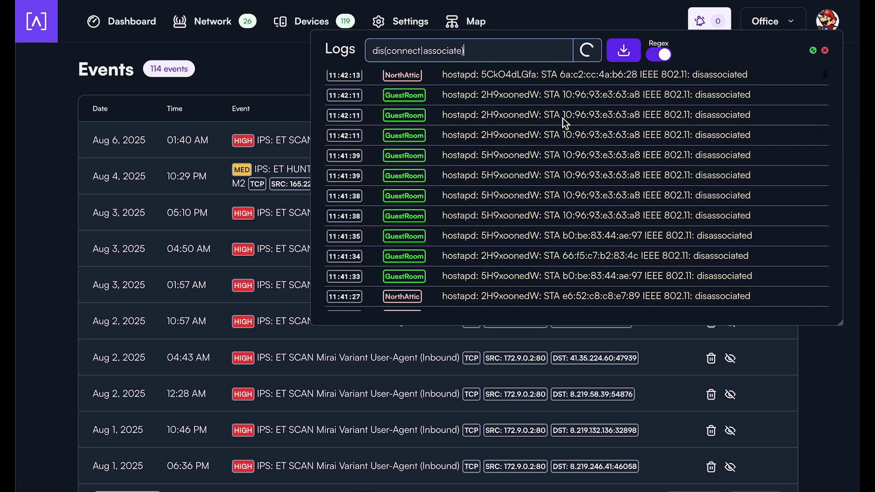
Scroll through the regex results, which now include Printer kernel disconnect entries.
scroll(562, 119, "down", 3)
scroll(559, 121, "down", 10)
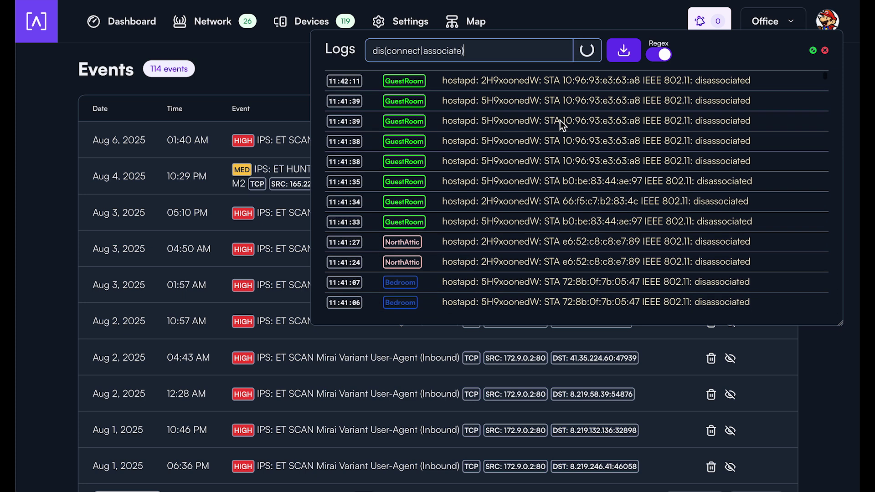
scroll(560, 120, "down", 10)
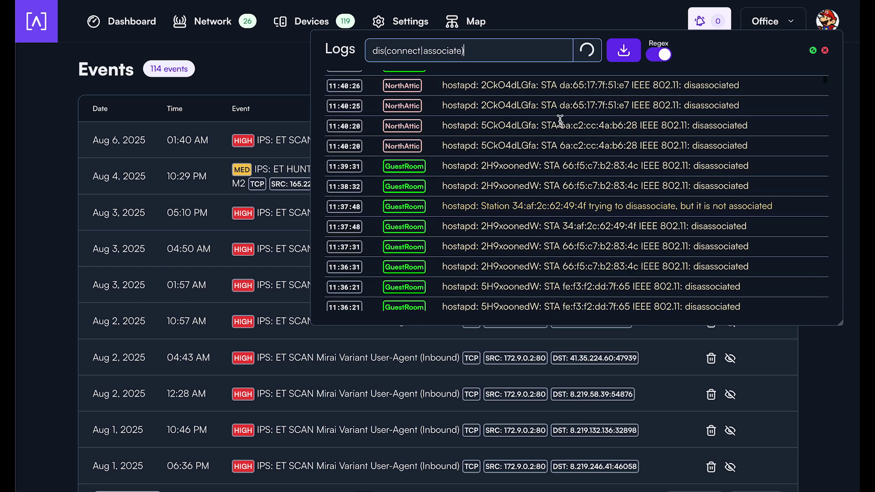
scroll(572, 119, "down", 20)
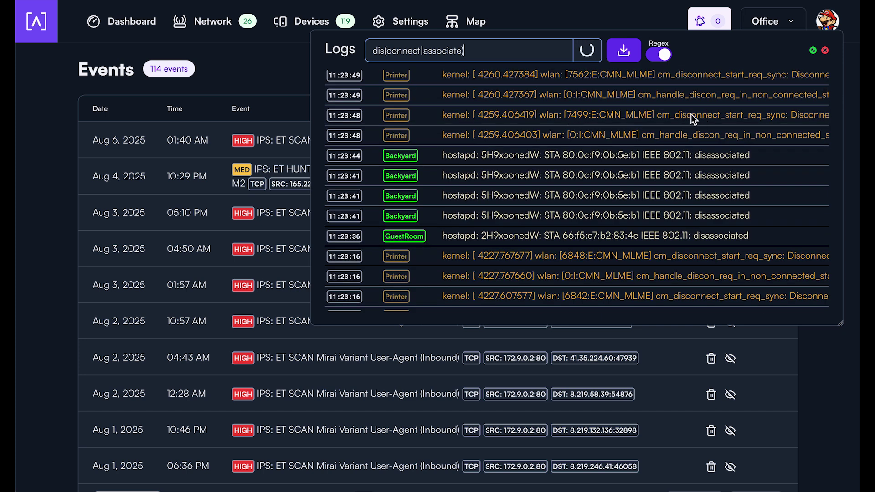
scroll(685, 114, "up", 1)
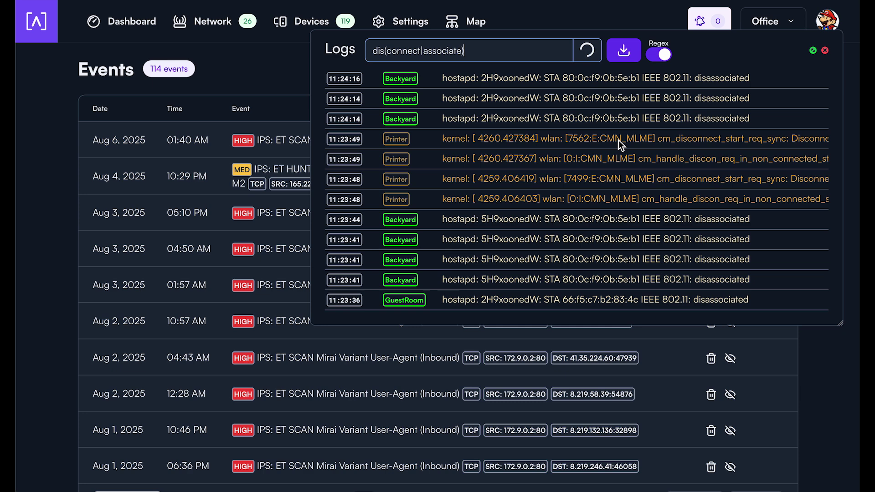
scroll(619, 140, "down", 15)
scroll(619, 140, "down", 10)
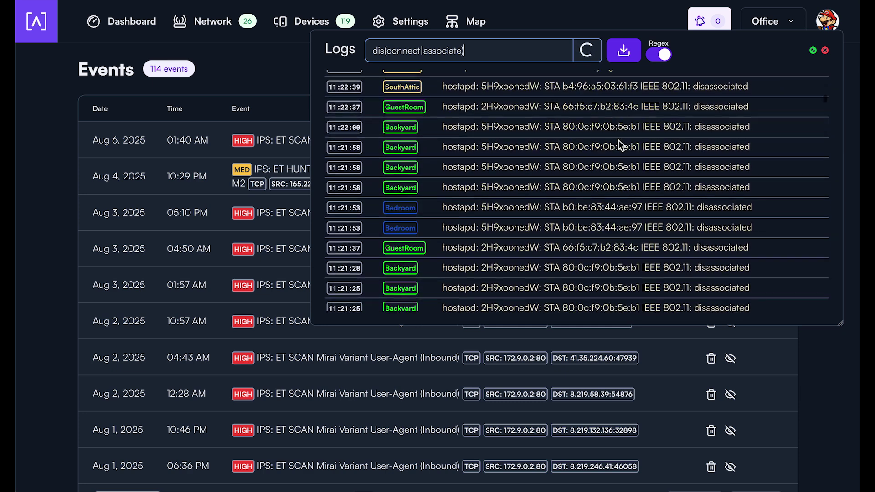
scroll(618, 143, "up", 10)
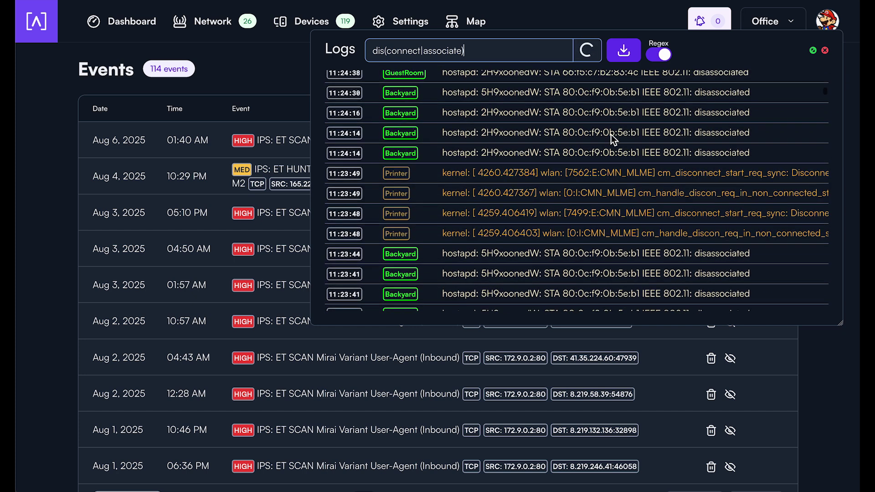
Highlight the 11:24:14, 11:24:16 and 11:24:38 log rows, then stop the live stream.
left_click(611, 135)
left_click(635, 110)
left_click(655, 94)
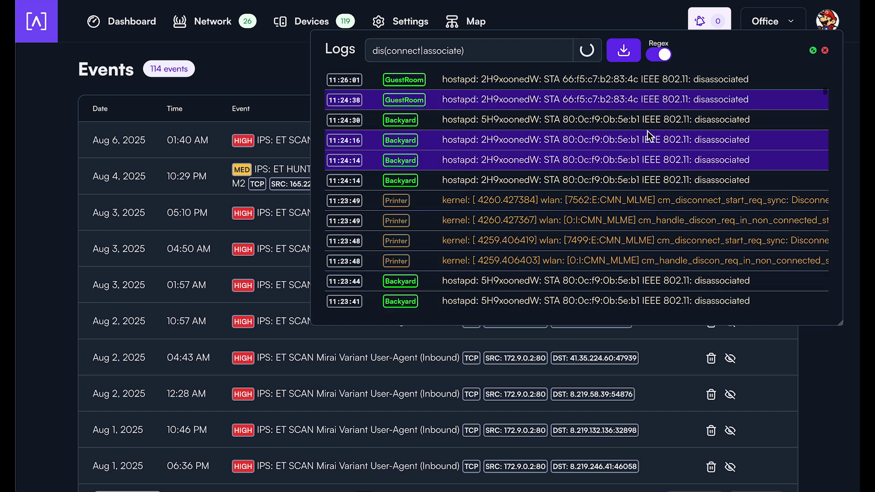
scroll(623, 183, "down", 3)
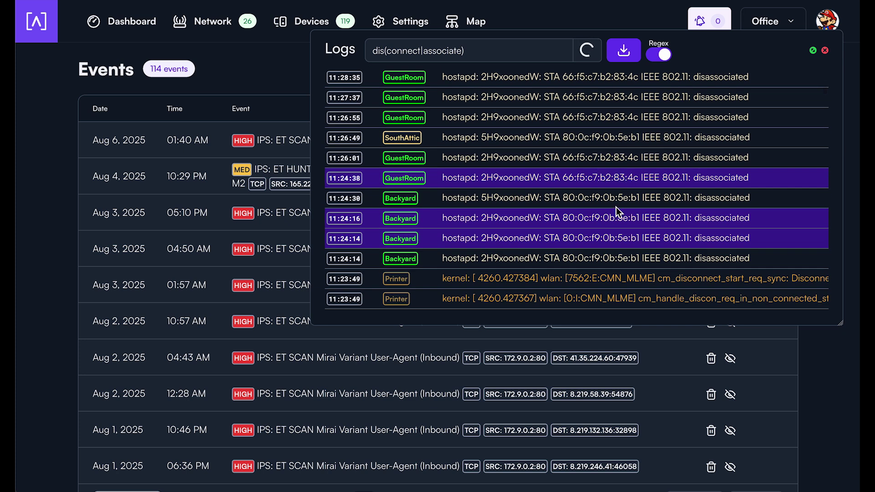
scroll(633, 187, "up", 3)
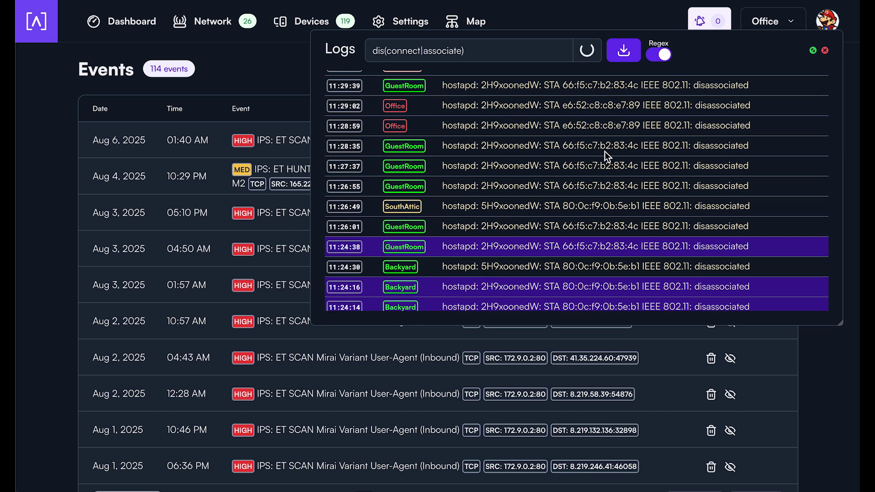
left_click(590, 53)
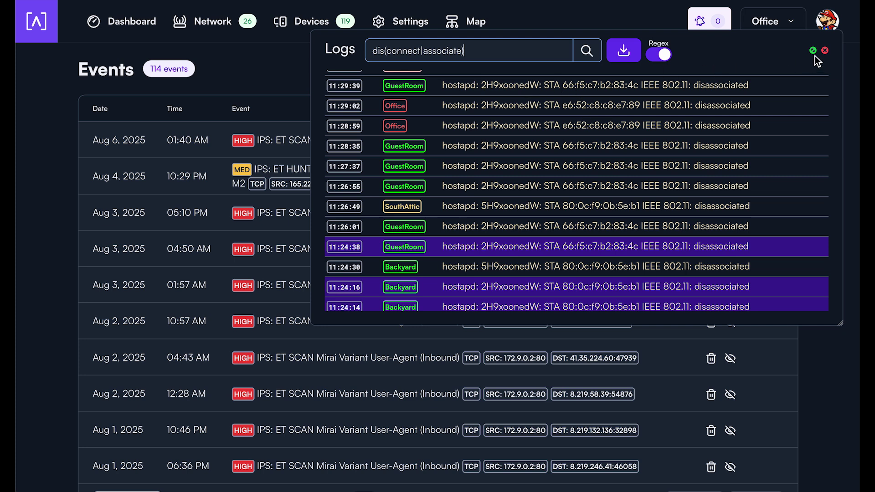
Close the logs, go to Devices, and show Floor Lights' Info details.
left_click(825, 50)
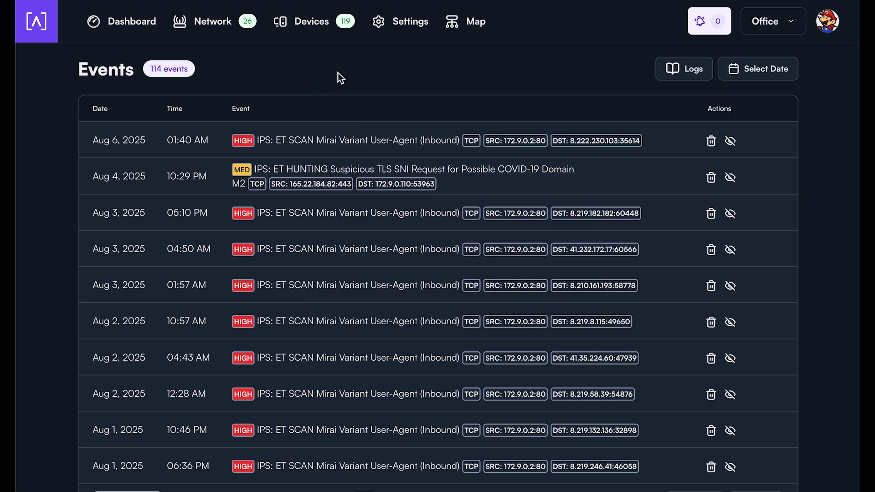
left_click(305, 25)
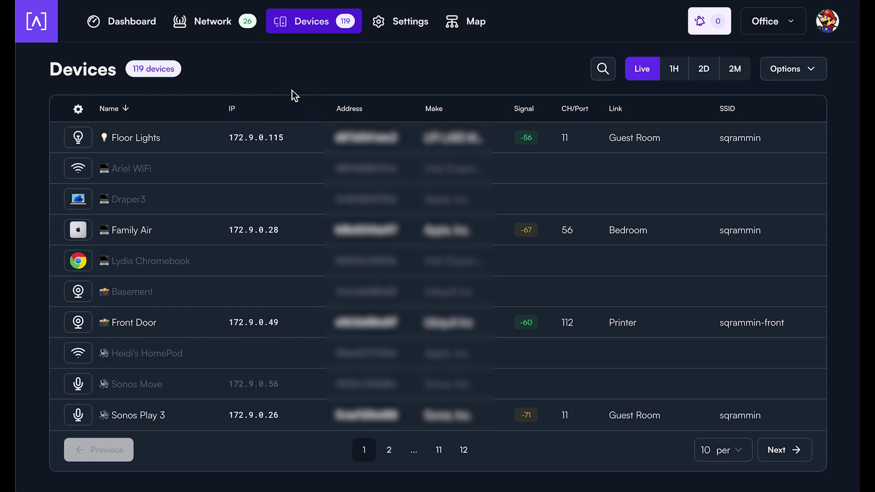
left_click(78, 143)
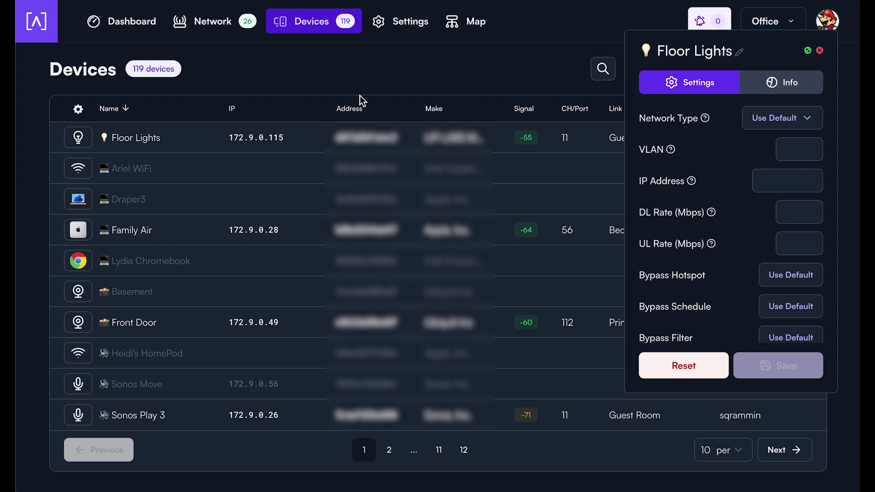
left_click(794, 81)
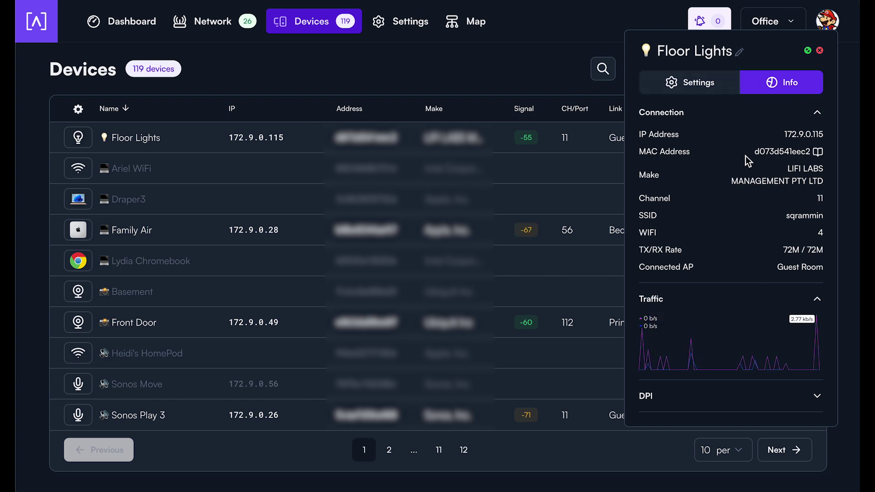
Open Floor Lights' logs filtered to MAC d0:73:d5:41:ee:c2, review its DHCP entries, then close them.
left_click(818, 151)
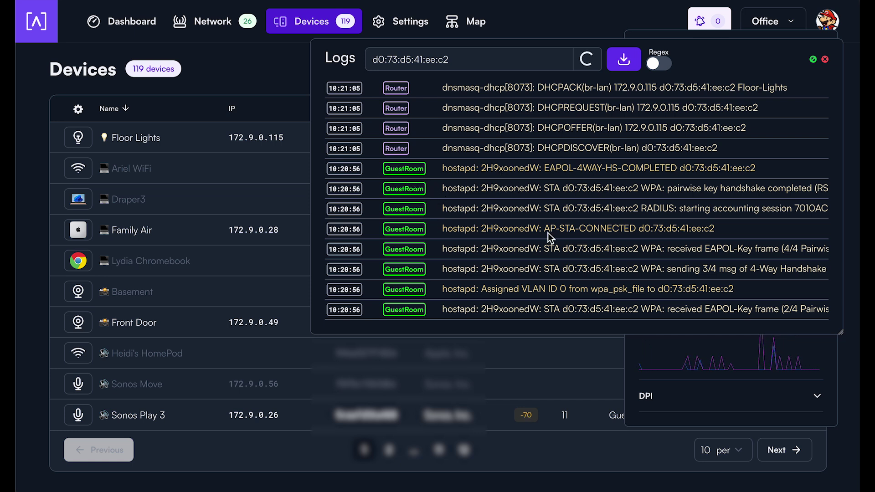
scroll(644, 215, "down", 1)
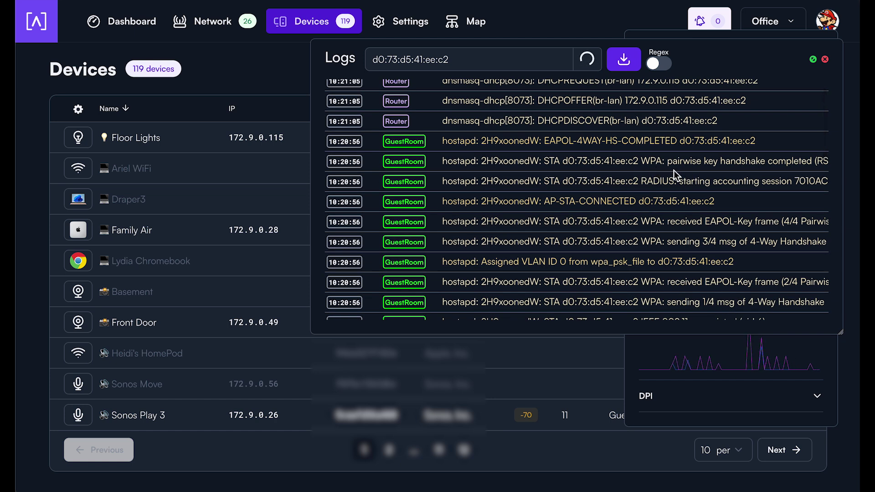
scroll(676, 171, "right", 2)
scroll(633, 157, "down", 1)
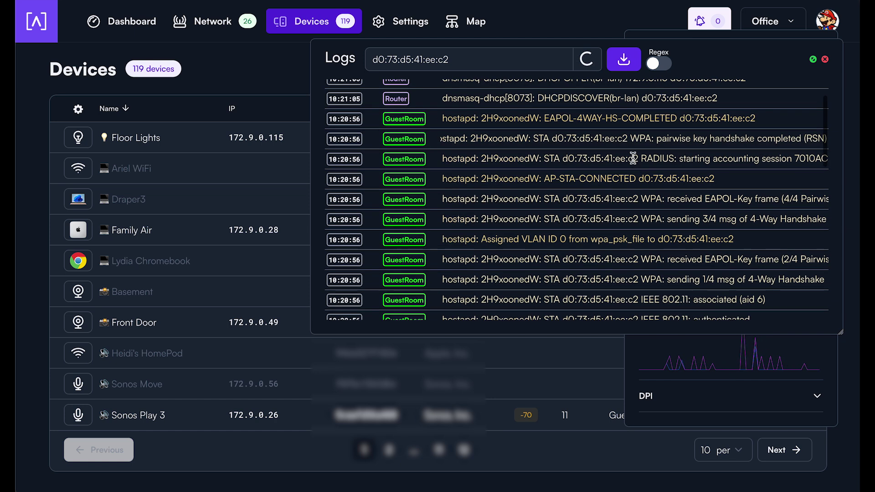
scroll(621, 126, "up", 2)
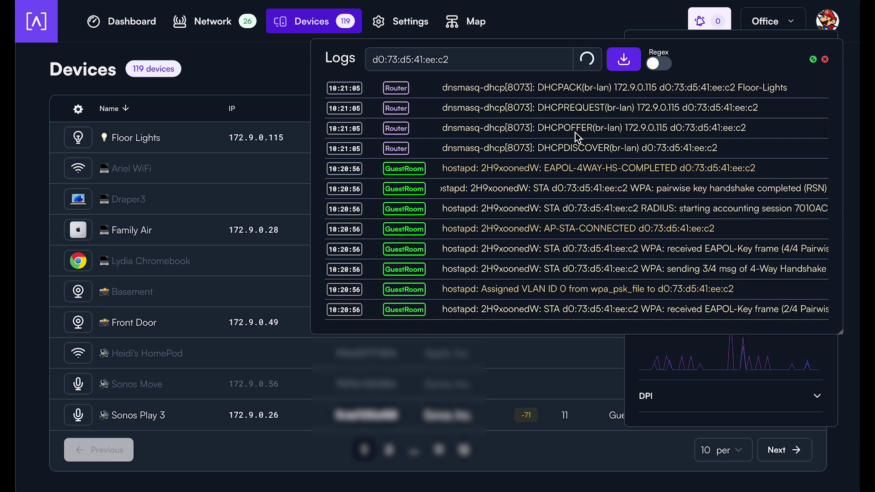
scroll(595, 141, "down", 5)
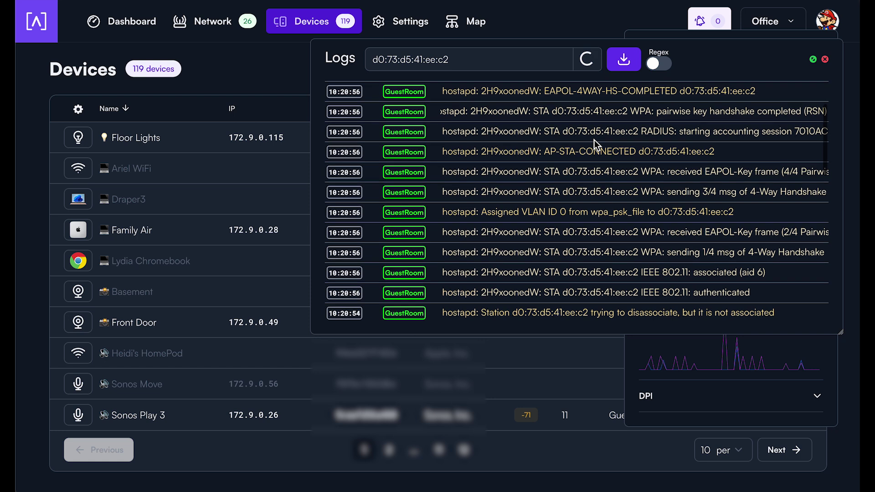
scroll(594, 140, "down", 6)
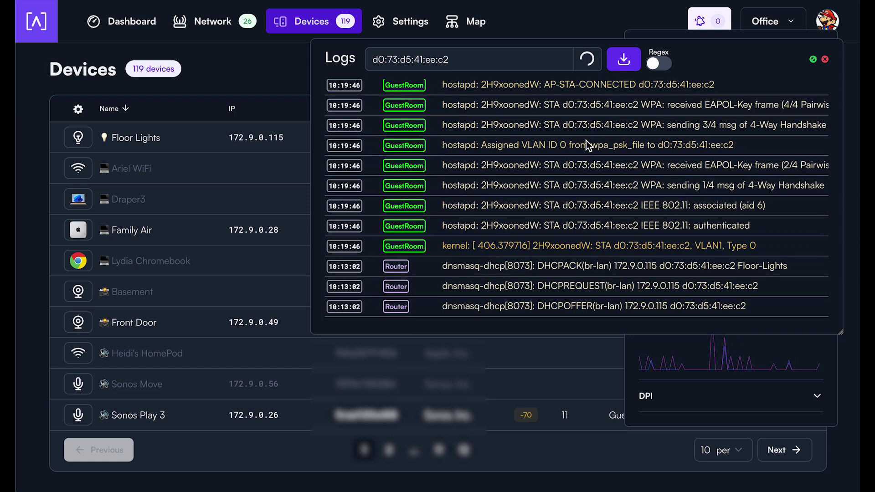
scroll(587, 140, "down", 3)
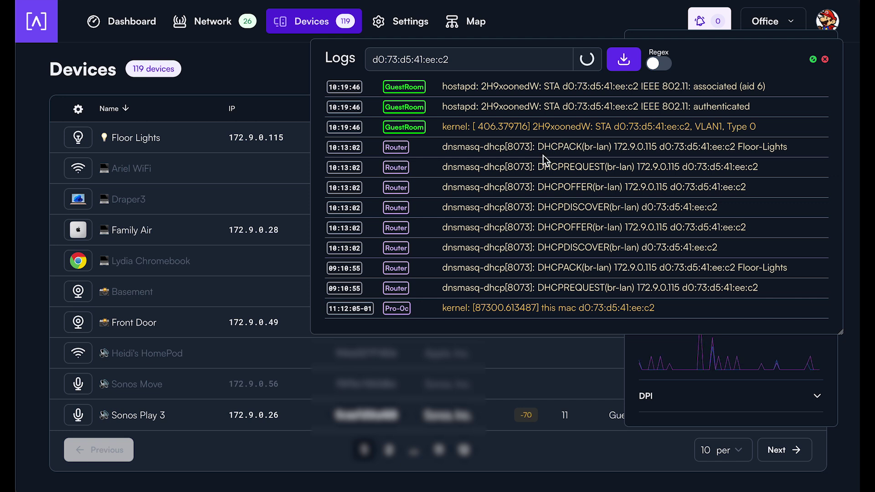
scroll(555, 139, "up", 1)
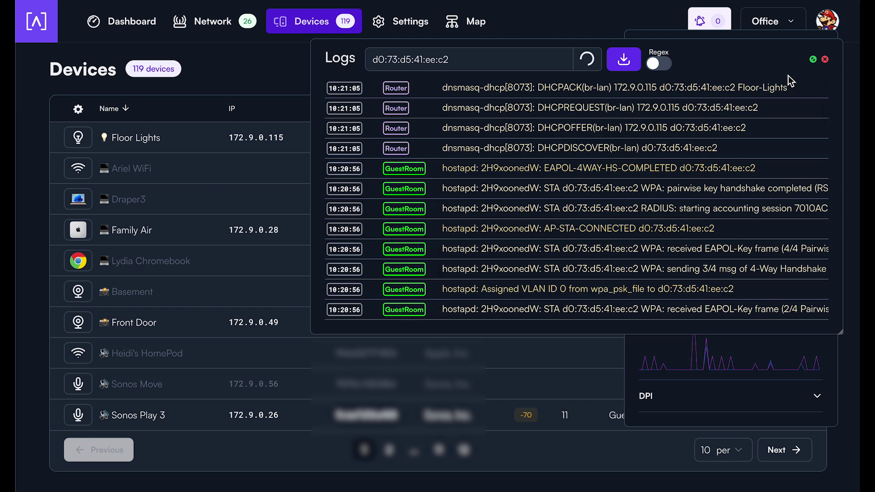
left_click(825, 61)
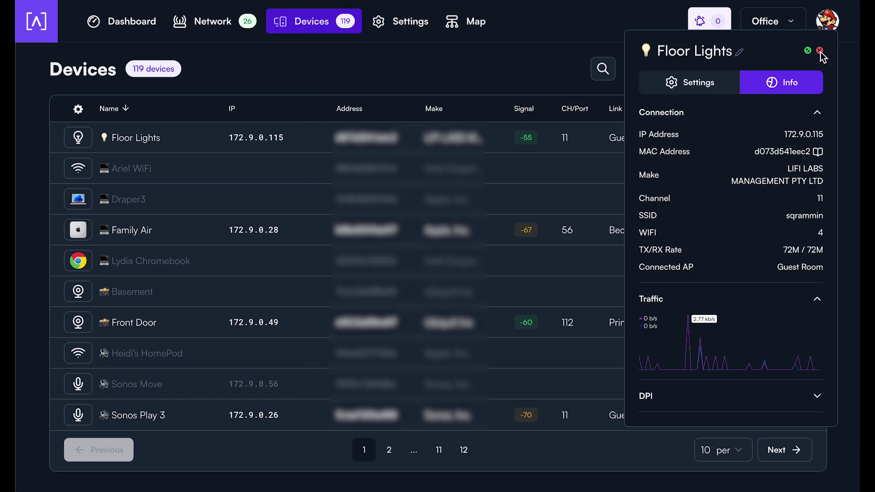
Close the Floor Lights panel and go to Settings, showing the Office site's WiFi networks.
left_click(820, 54)
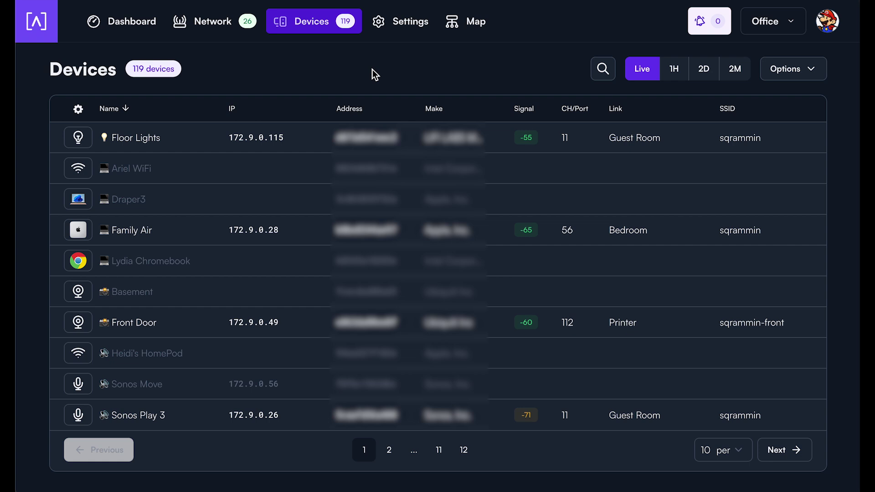
left_click(407, 27)
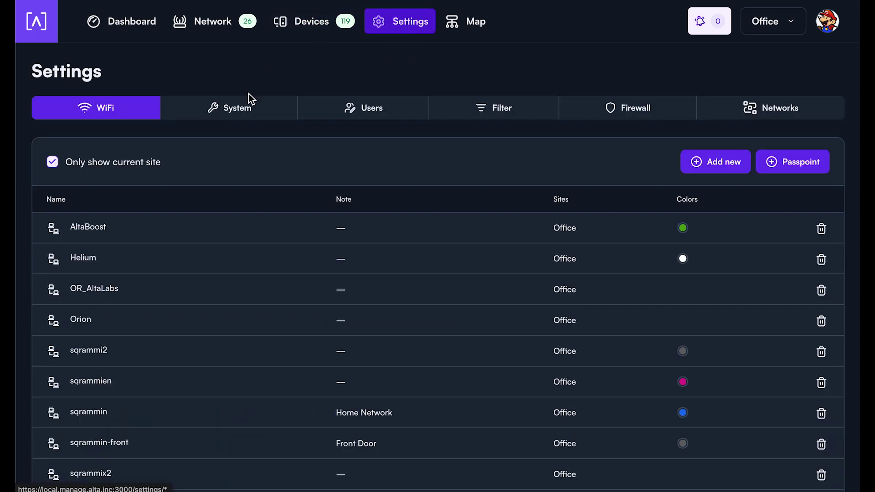
Expand System's Advanced settings to view Syslog Host and Persistent Logging sizes, then return to Events.
left_click(227, 111)
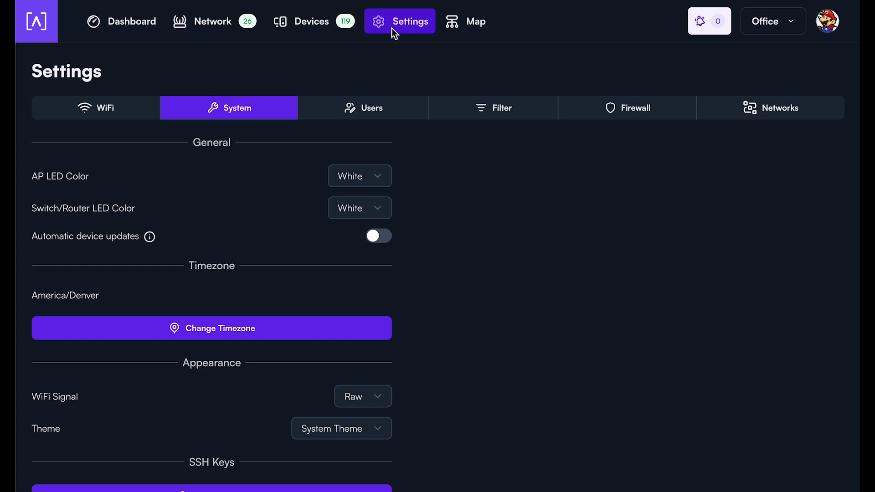
scroll(284, 102, "down", 5)
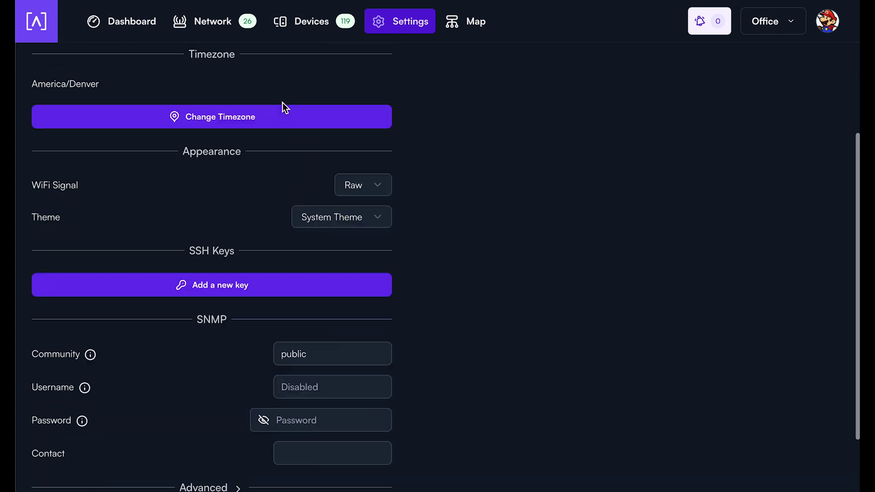
scroll(282, 102, "down", 2)
left_click(222, 401)
scroll(273, 347, "down", 3)
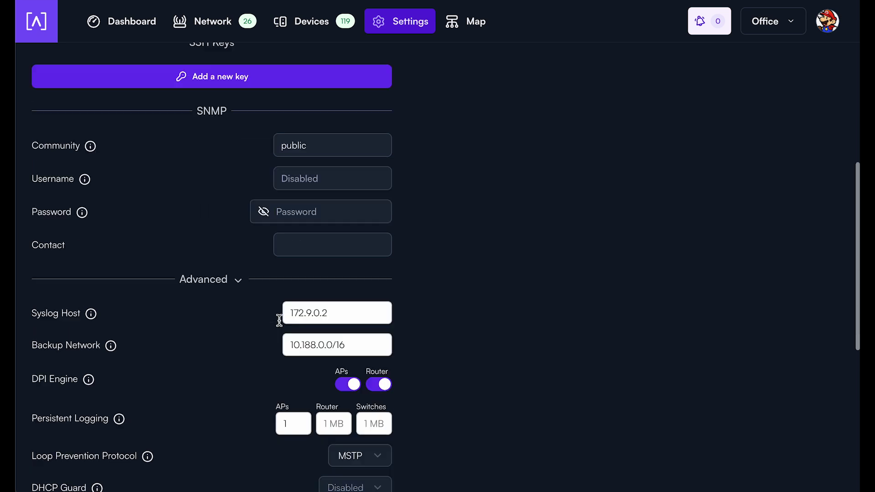
scroll(279, 320, "down", 4)
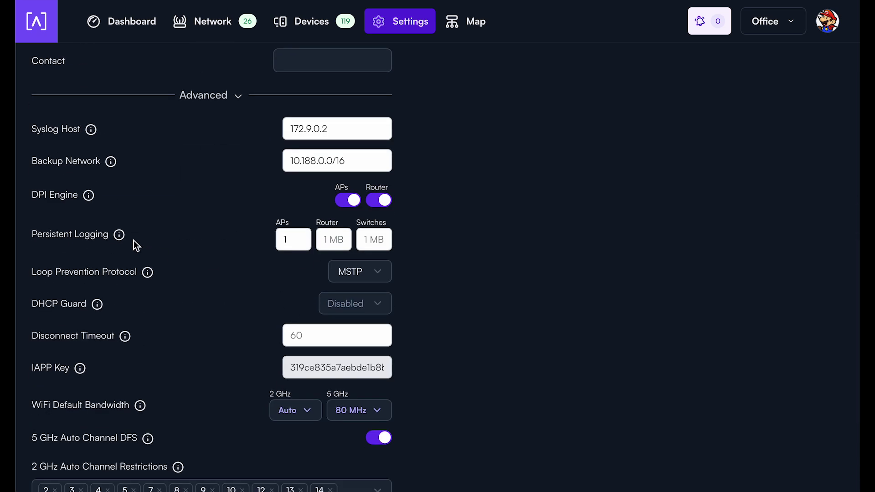
mouse_move(120, 236)
left_click(178, 235)
left_click(710, 21)
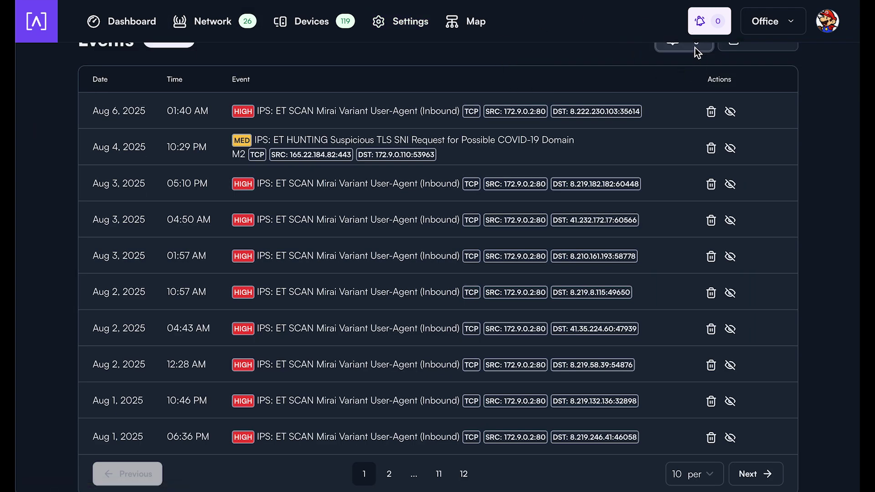
Run the Logs search with an empty query to stream every device's logs, scroll them, then close the popup.
left_click(696, 48)
scroll(229, 123, "up", 1)
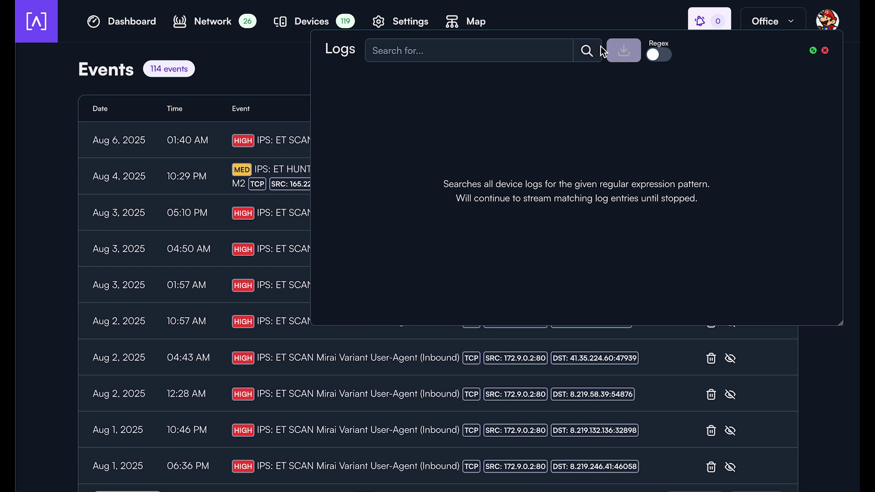
left_click(427, 51)
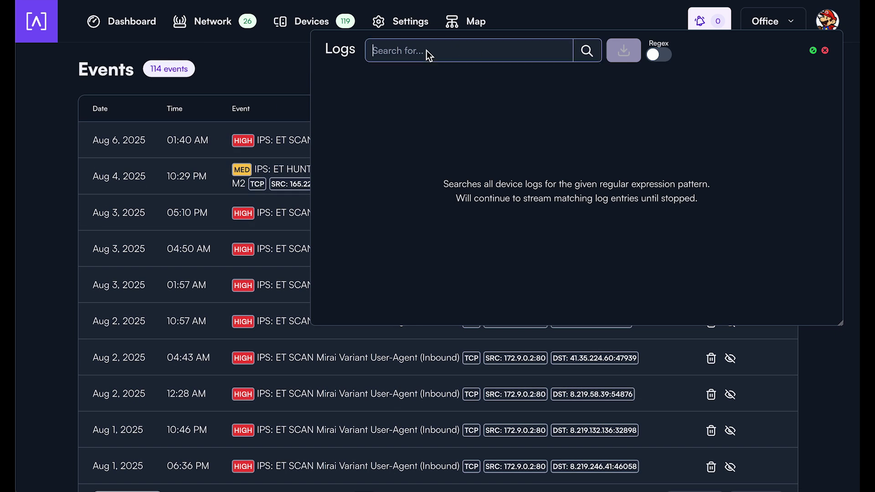
left_click(588, 51)
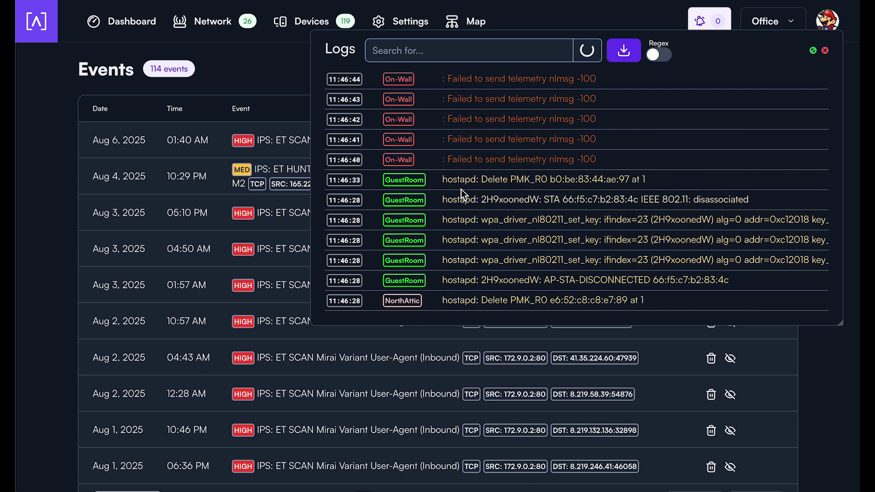
scroll(535, 191, "down", 5)
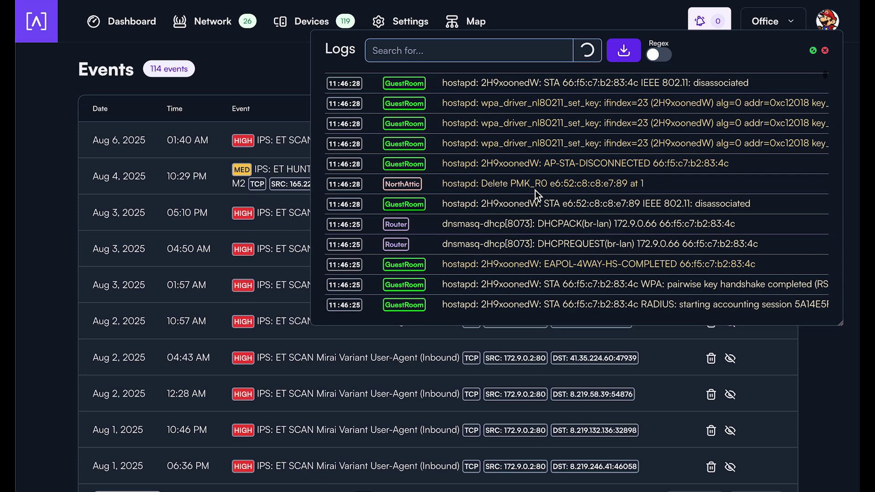
scroll(535, 191, "down", 3)
scroll(535, 190, "up", 4)
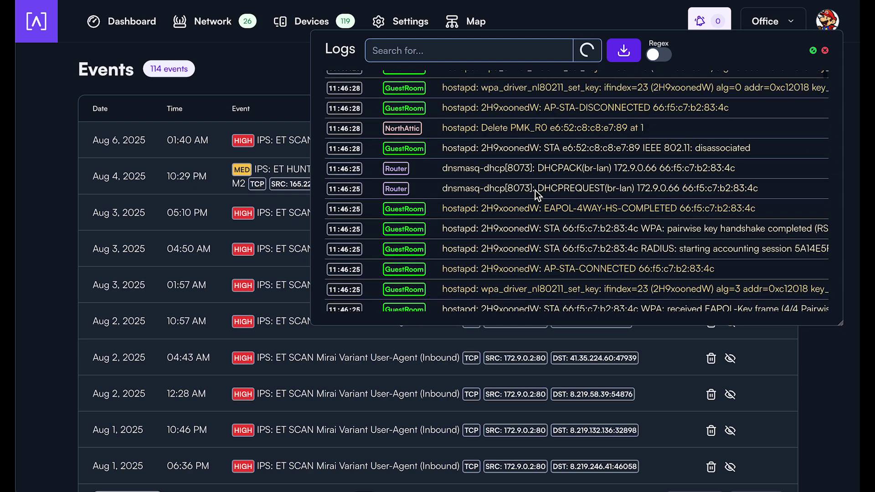
scroll(535, 190, "down", 2)
scroll(562, 191, "down", 6)
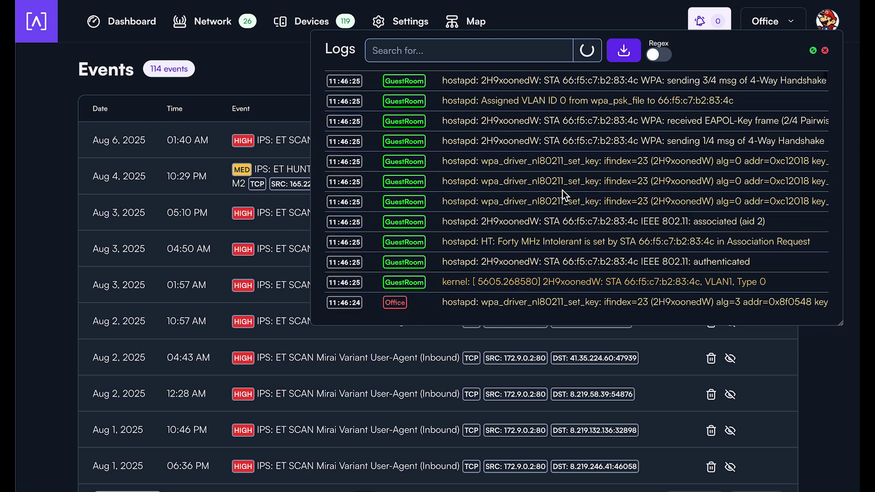
scroll(652, 147, "down", 4)
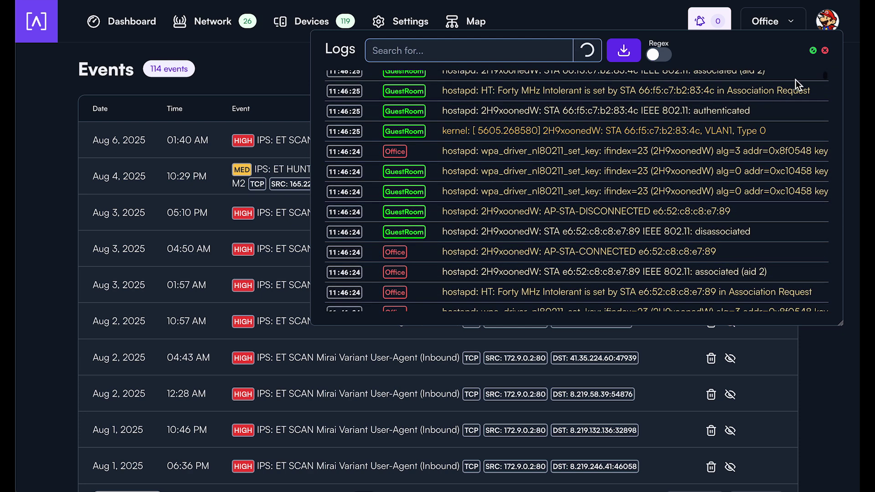
left_click_drag(825, 77, 822, 139)
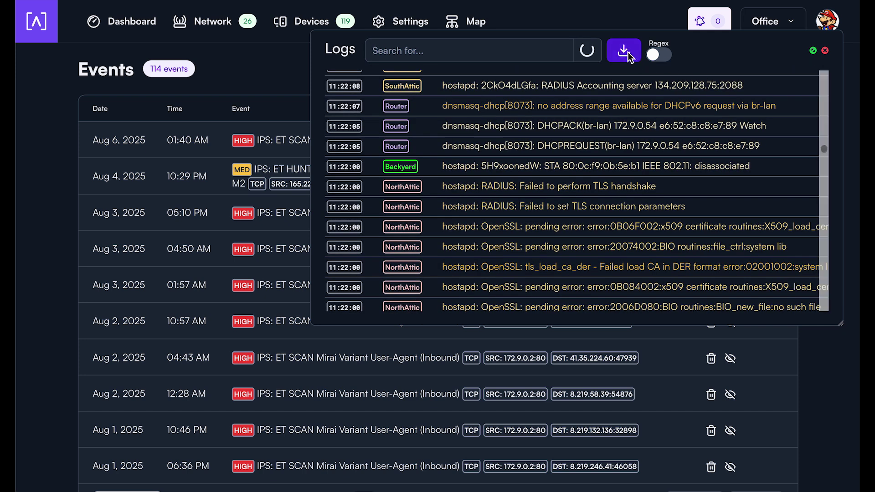
left_click(825, 51)
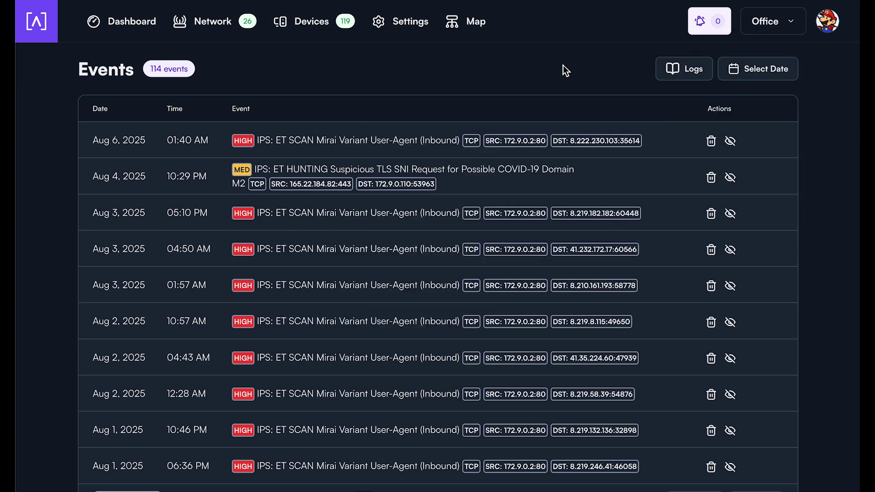